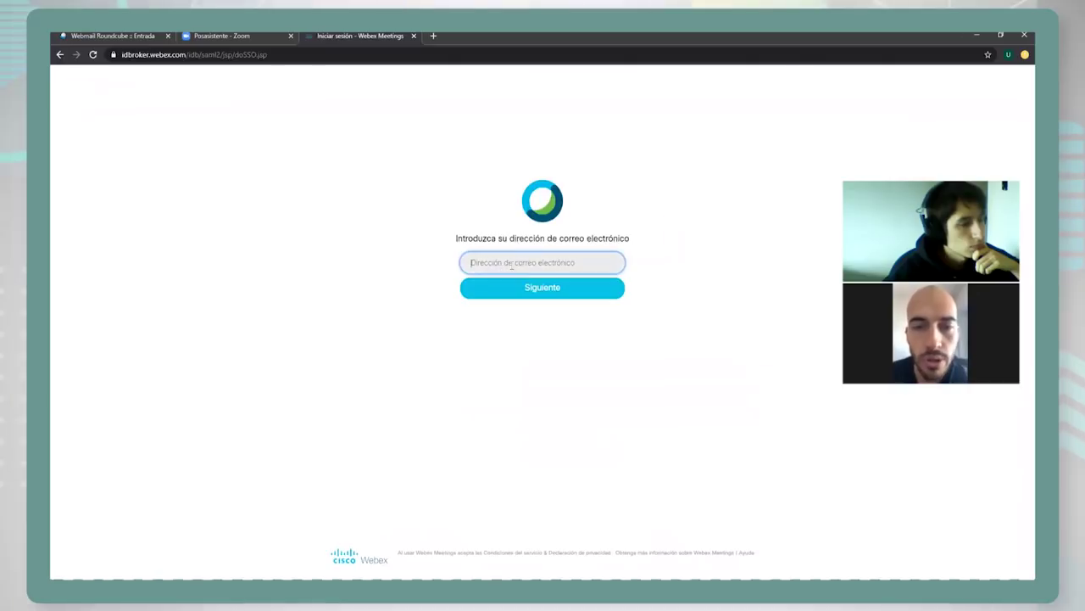
# Step: Sign in to Webex Meetings with the account's email address and password
pyautogui.click(513, 287)
pyautogui.click(523, 287)
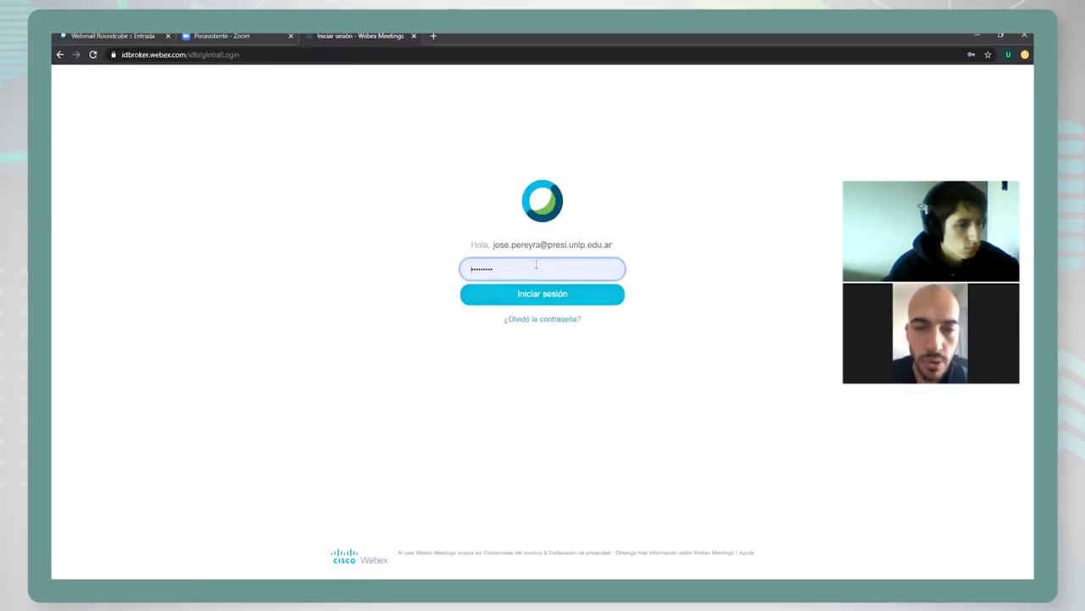
pyautogui.click(518, 299)
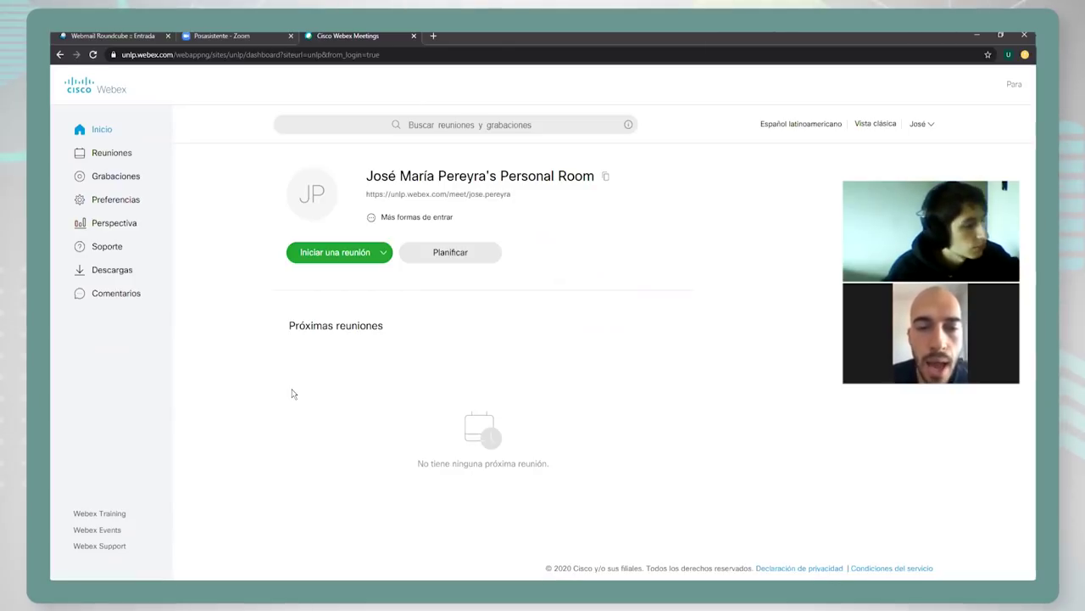
# Step: Open the training scheduling form in Webex Training and set the session topic to "Clase de prueba"
pyautogui.click(123, 514)
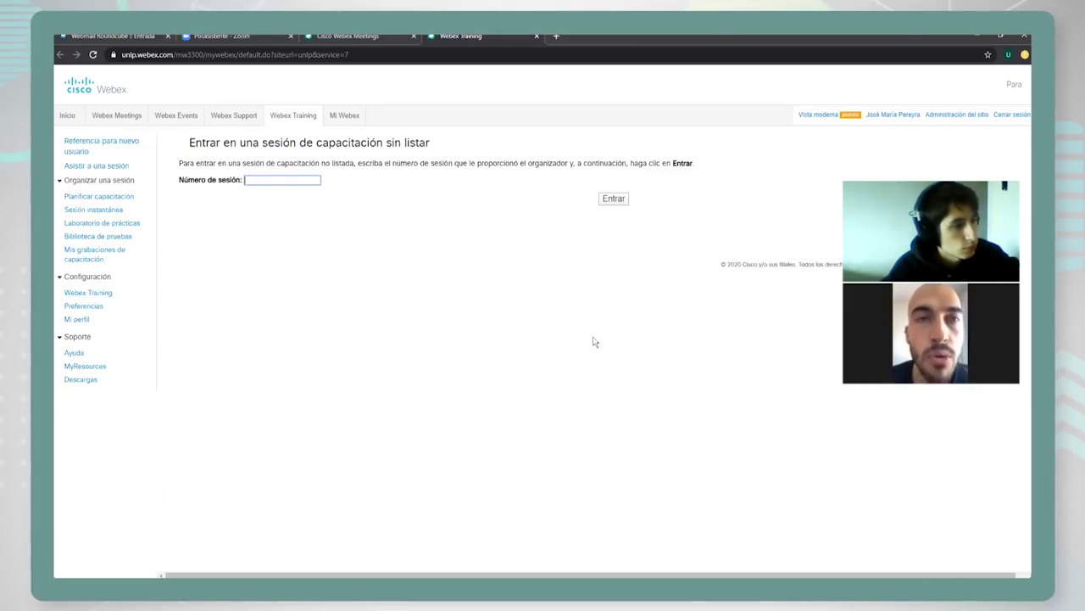
pyautogui.click(104, 202)
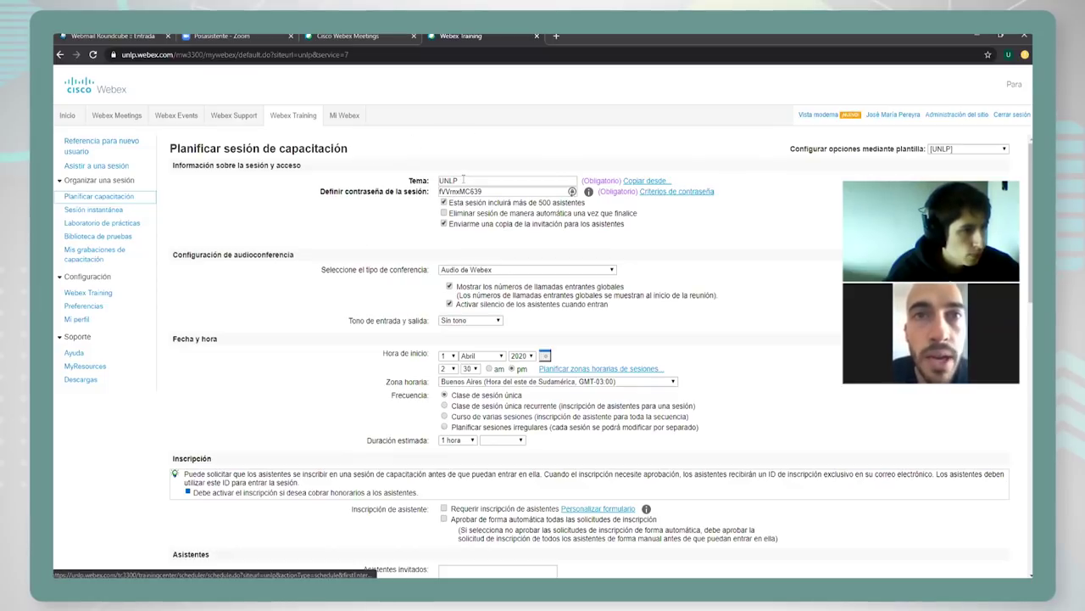
pyautogui.moveTo(463, 179); pyautogui.dragTo(410, 179)
pyautogui.press('BackSpace')
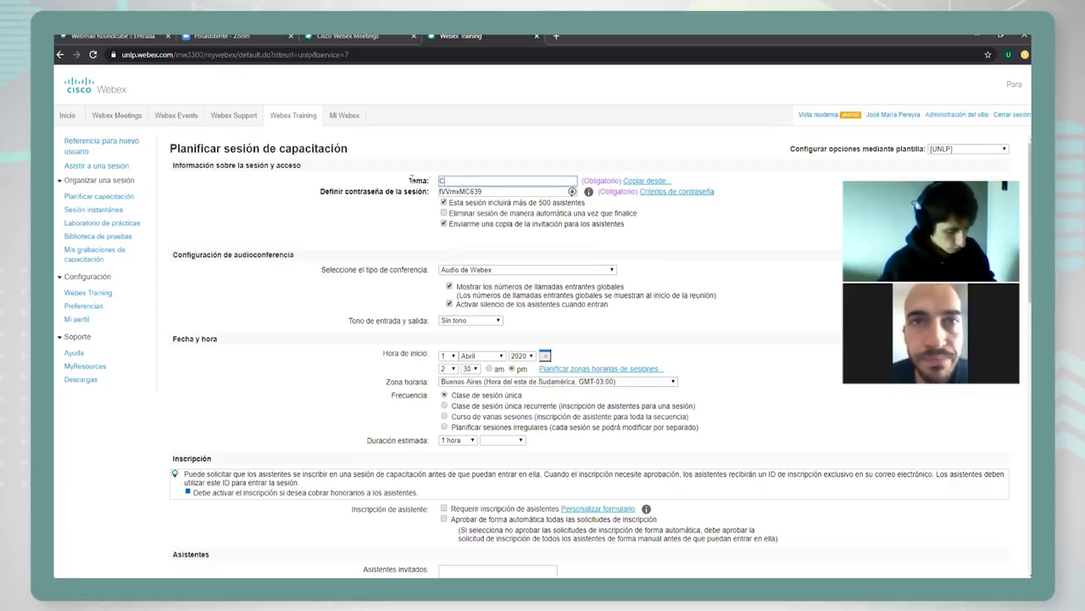
pyautogui.write('Clase de prueba')
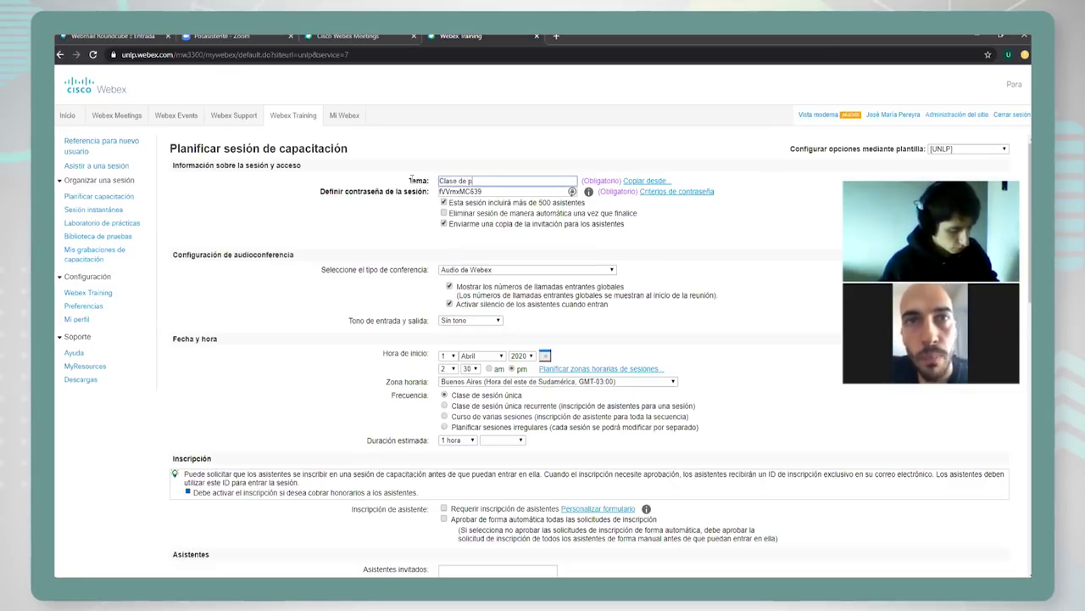
pyautogui.click(710, 223)
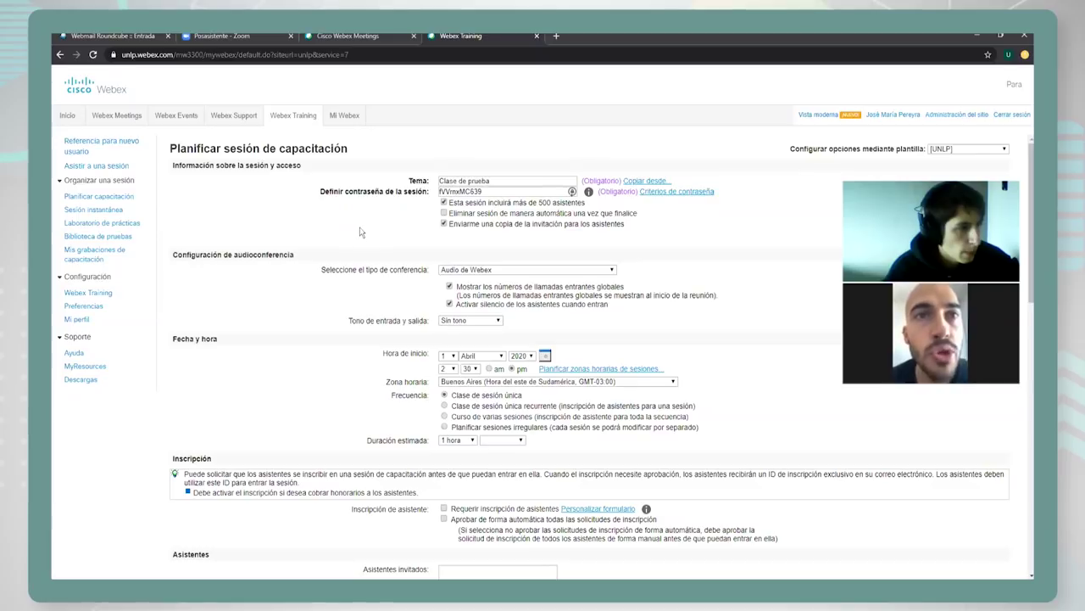
# Step: Set the session's estimated duration to 1 hora with the minutes left blank, keeping the frequency as "Clase de sesión única"
pyautogui.scroll(-2, 359, 229)
pyautogui.scroll(1, 359, 224)
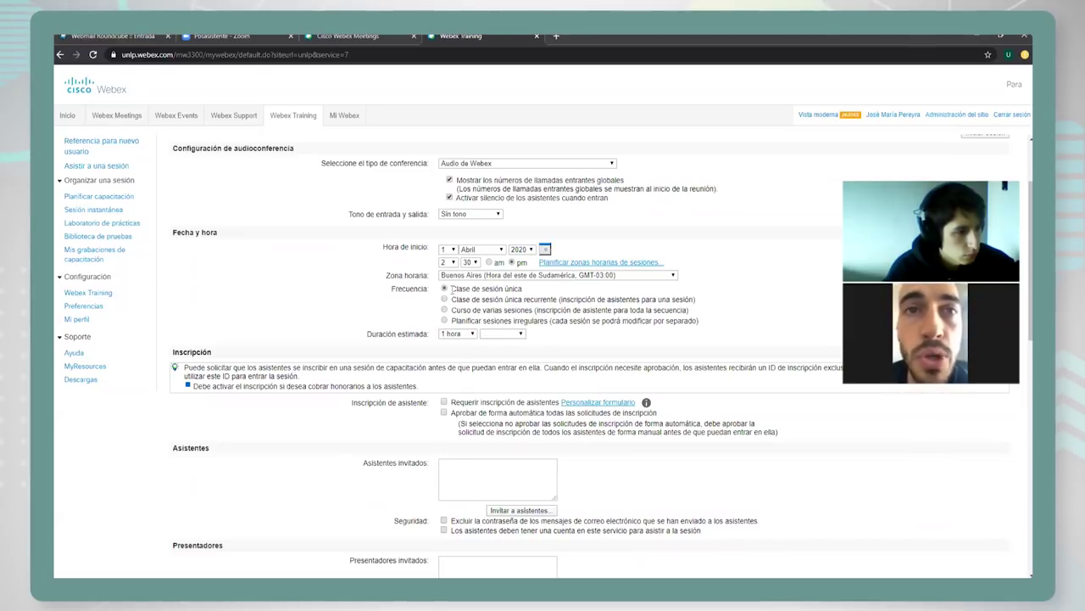
pyautogui.moveTo(452, 289); pyautogui.dragTo(500, 290)
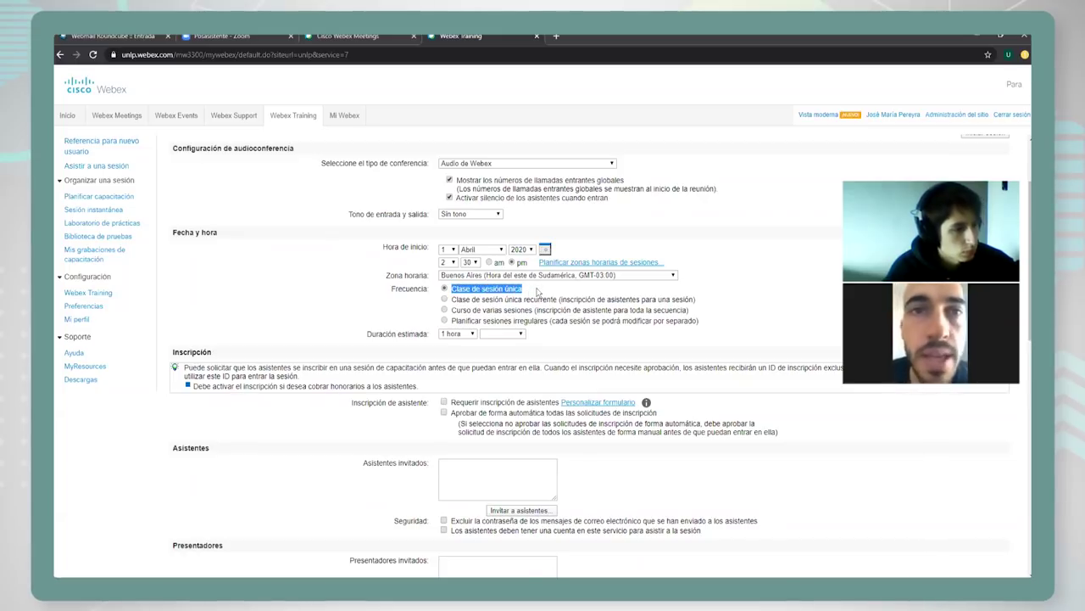
pyautogui.click(537, 292)
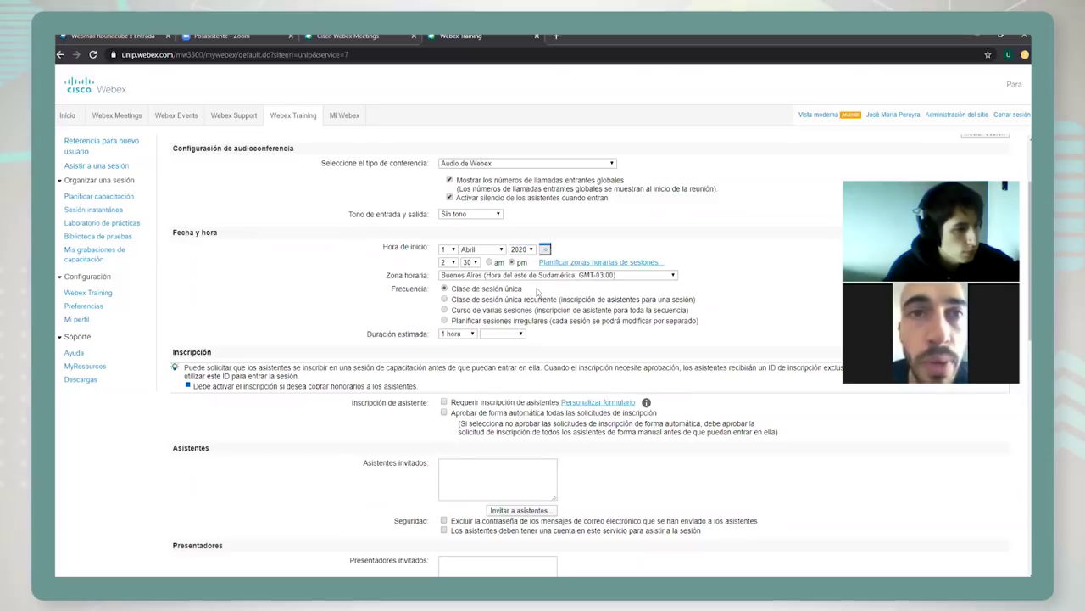
pyautogui.click(470, 333)
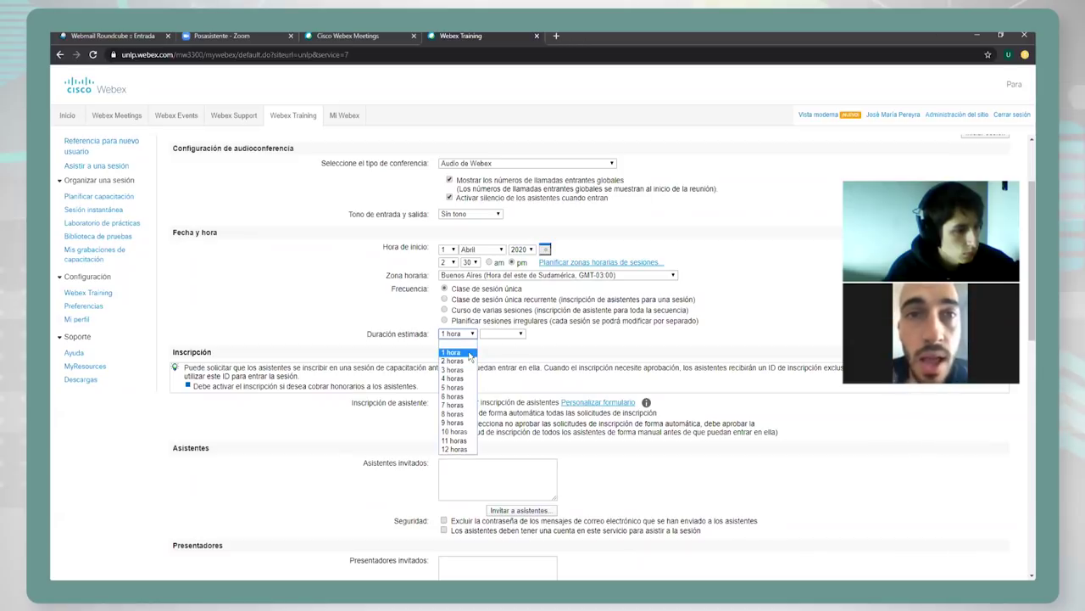
pyautogui.click(469, 353)
pyautogui.click(504, 334)
pyautogui.click(503, 341)
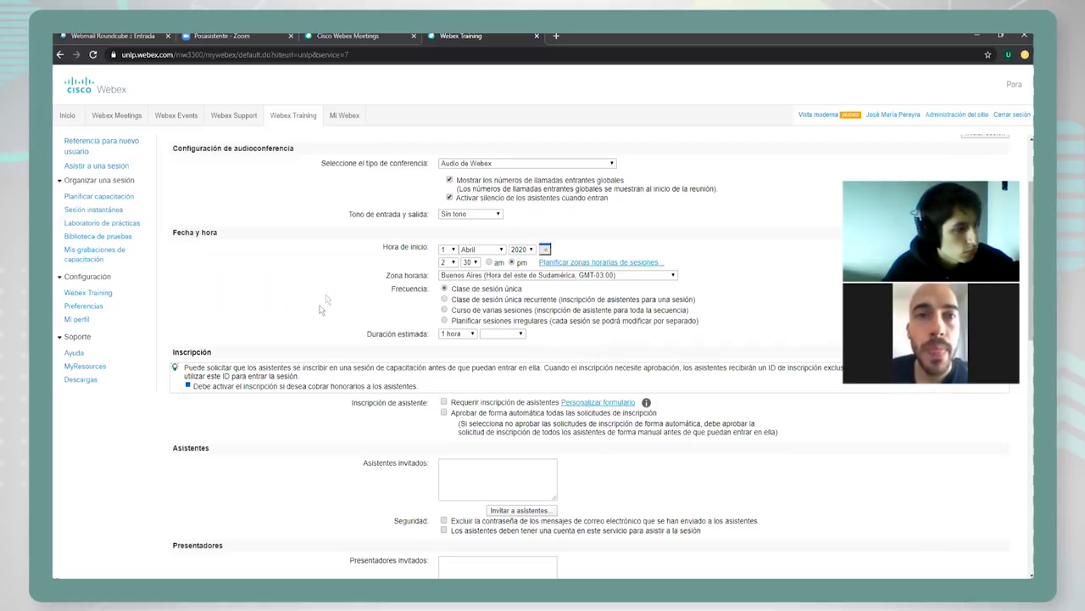
# Step: Review the remaining sections of the form from registration to tests and schedule the training session
pyautogui.scroll(-2, 309, 441)
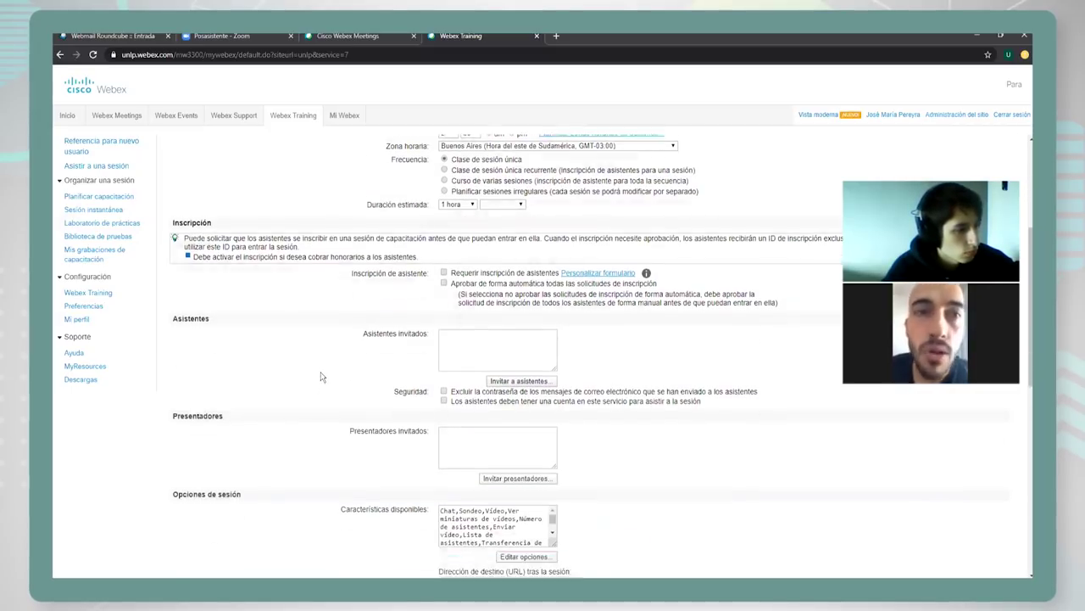
pyautogui.scroll(-1, 320, 377)
pyautogui.scroll(-1, 318, 313)
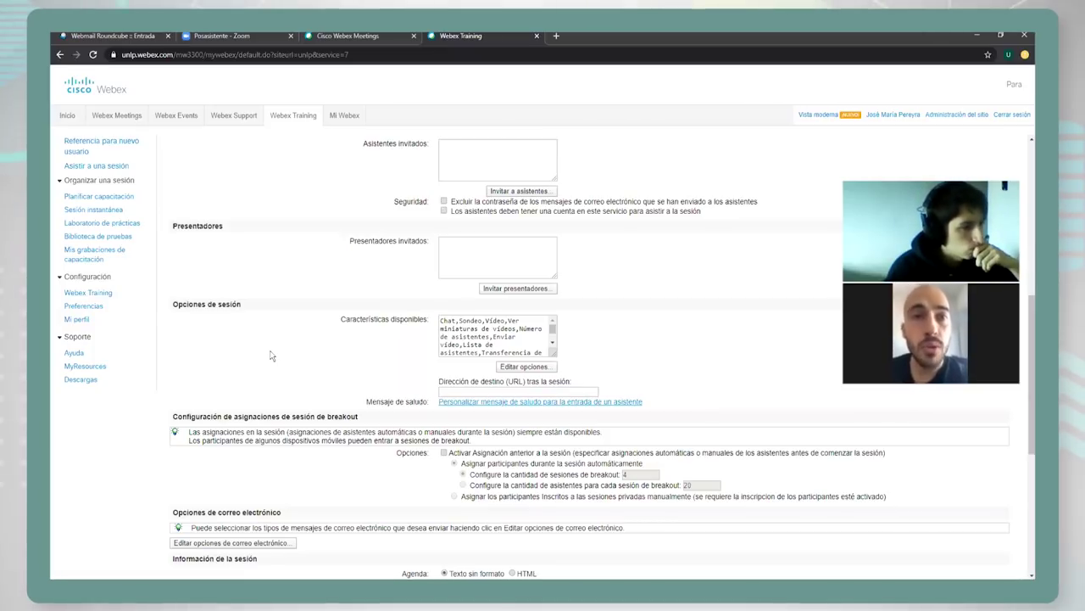
pyautogui.scroll(-2, 270, 356)
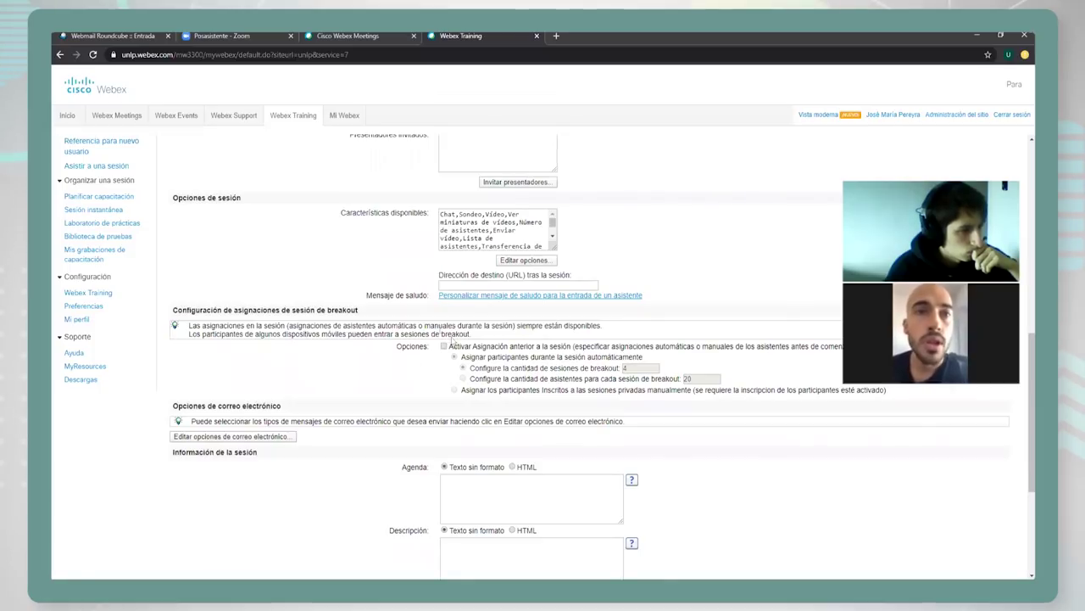
pyautogui.scroll(-2, 288, 365)
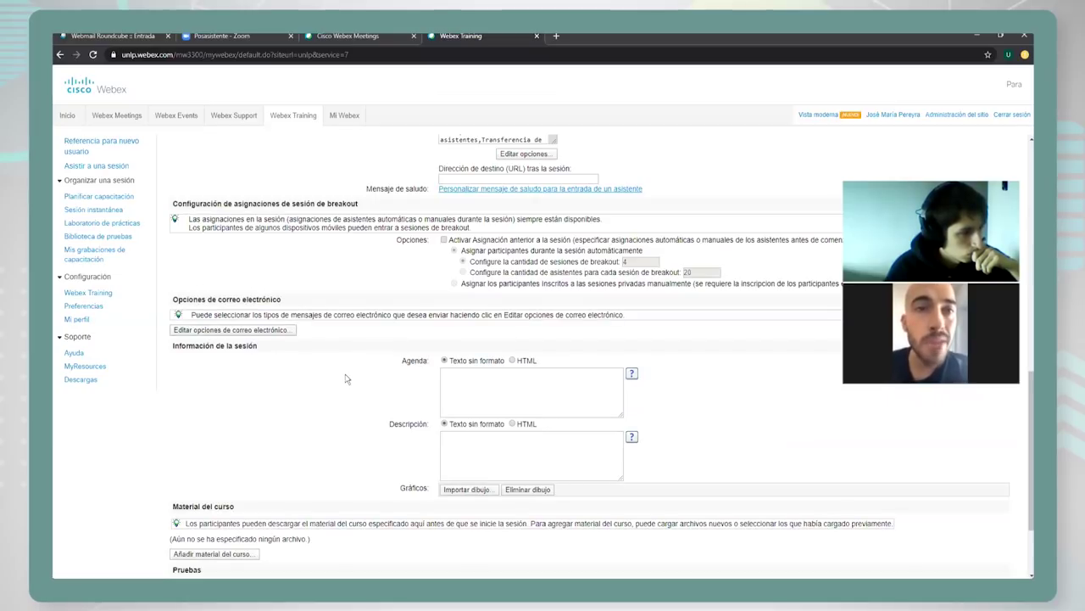
pyautogui.scroll(-2, 339, 364)
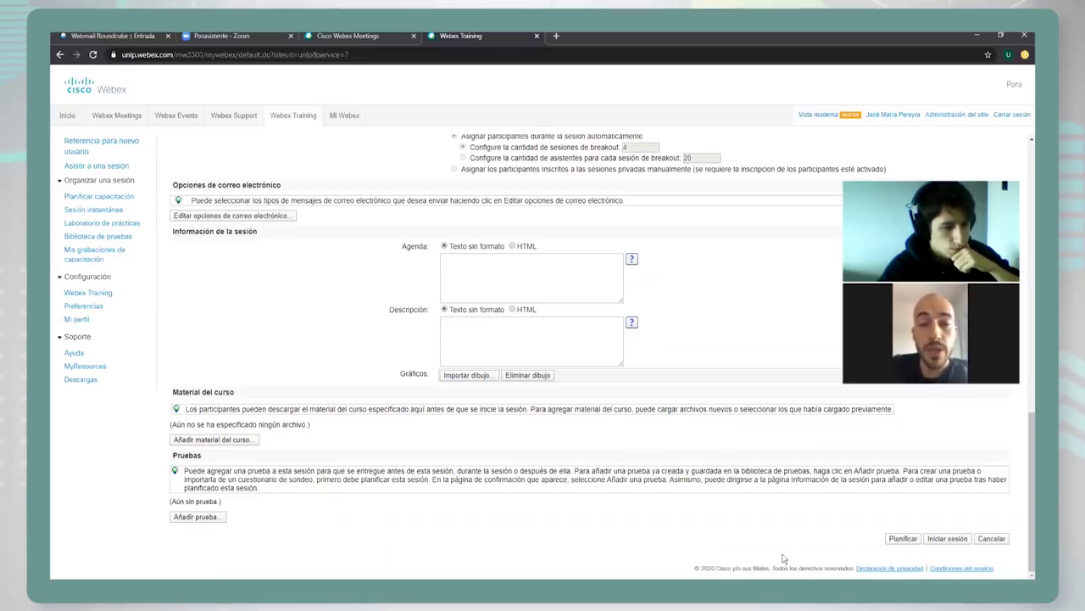
pyautogui.click(901, 539)
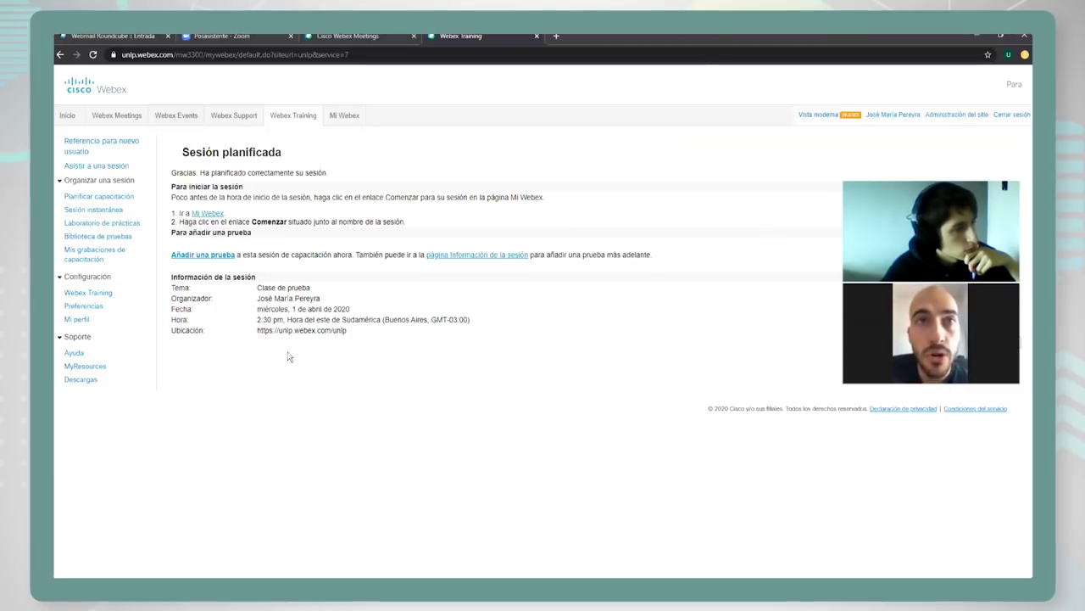
# Step: Switch to the Roundcube webmail inbox and open the Webex message about the scheduled session "Clase de prueba"
pyautogui.click(119, 36)
pyautogui.click(83, 89)
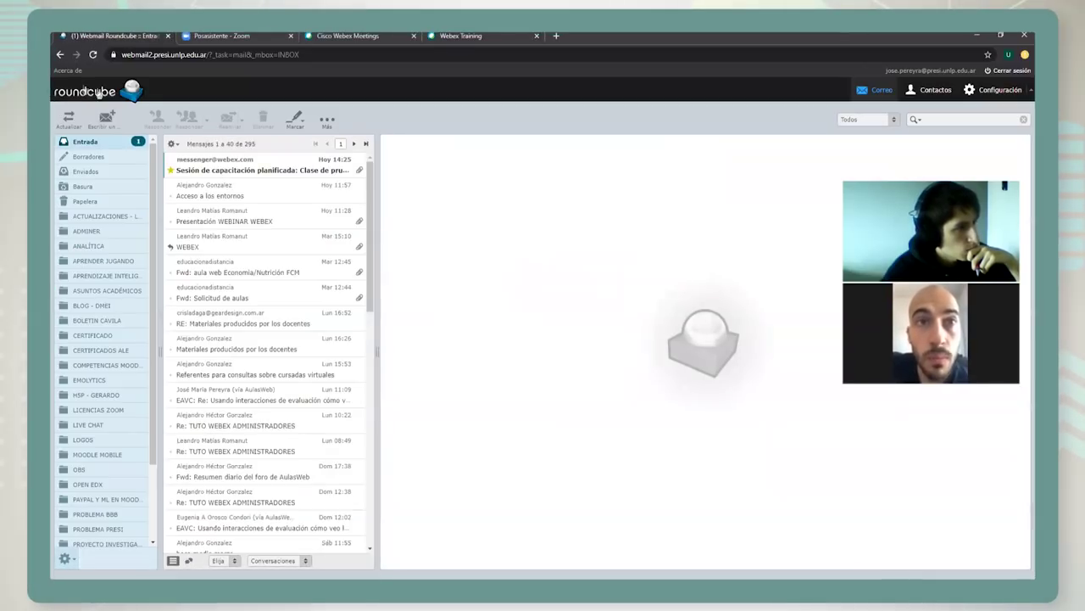
pyautogui.click(229, 170)
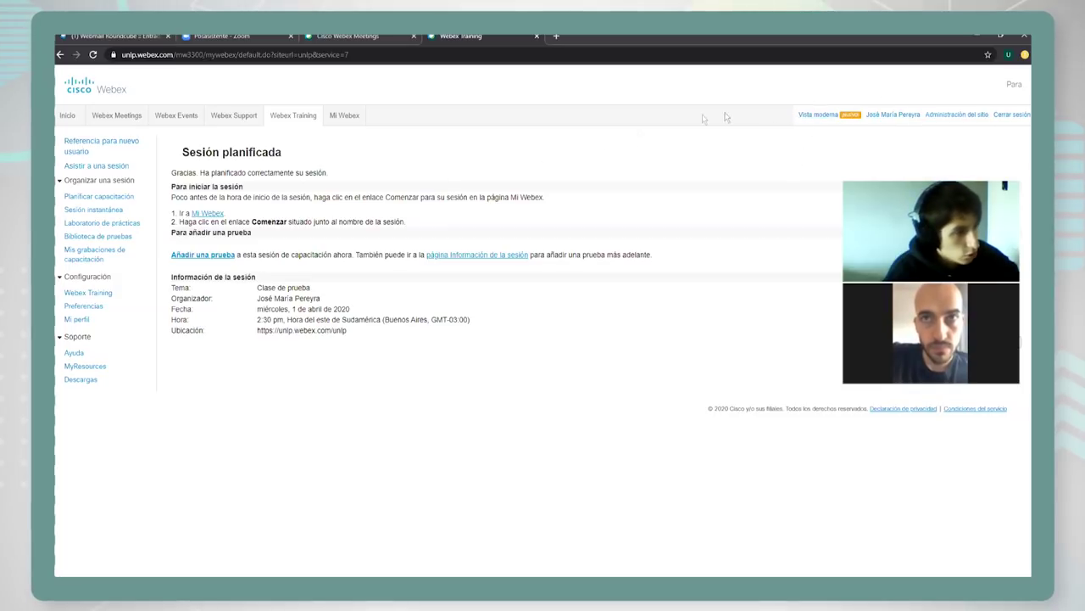
# Step: Switch Webex to the modern view and open the "Clase de prueba" session information from the meetings list
pyautogui.click(815, 118)
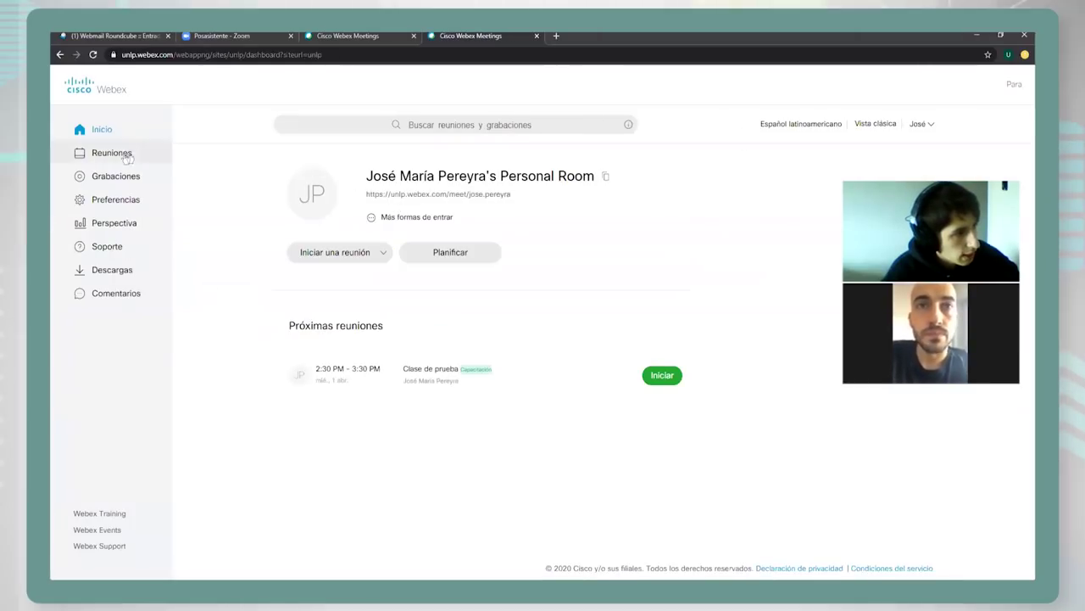
pyautogui.click(111, 158)
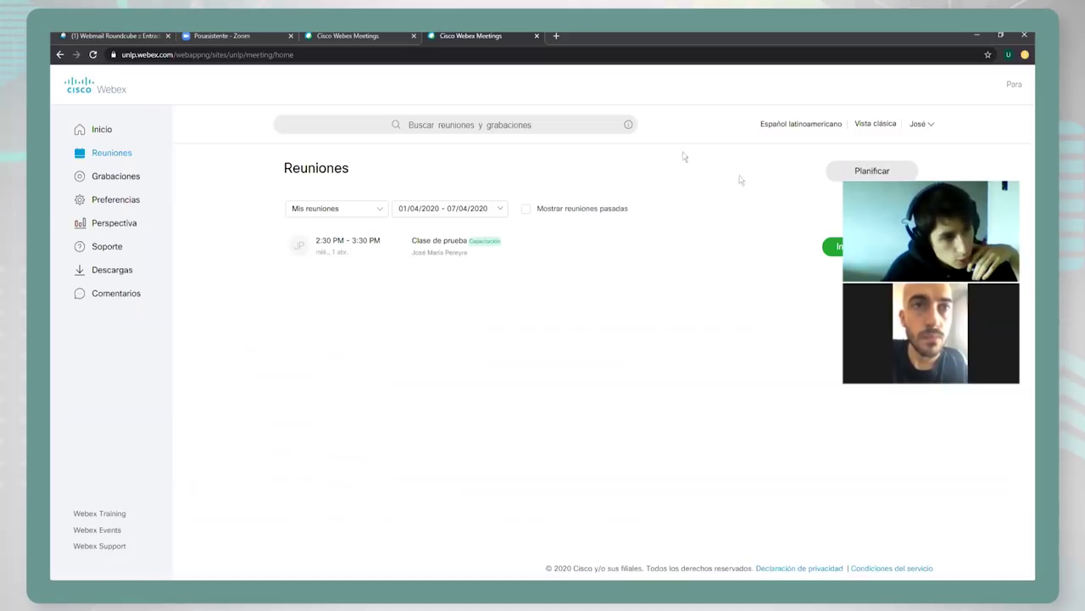
pyautogui.click(606, 246)
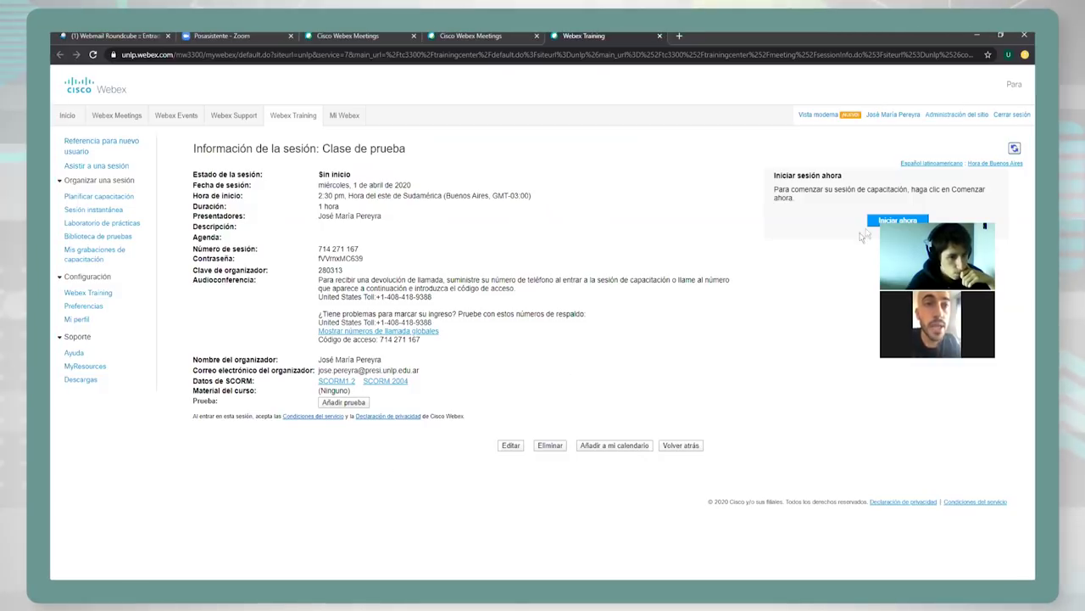
# Step: Start the "Clase de prueba" session and install the Cisco Webex Extension in Chrome to enter it
pyautogui.click(895, 222)
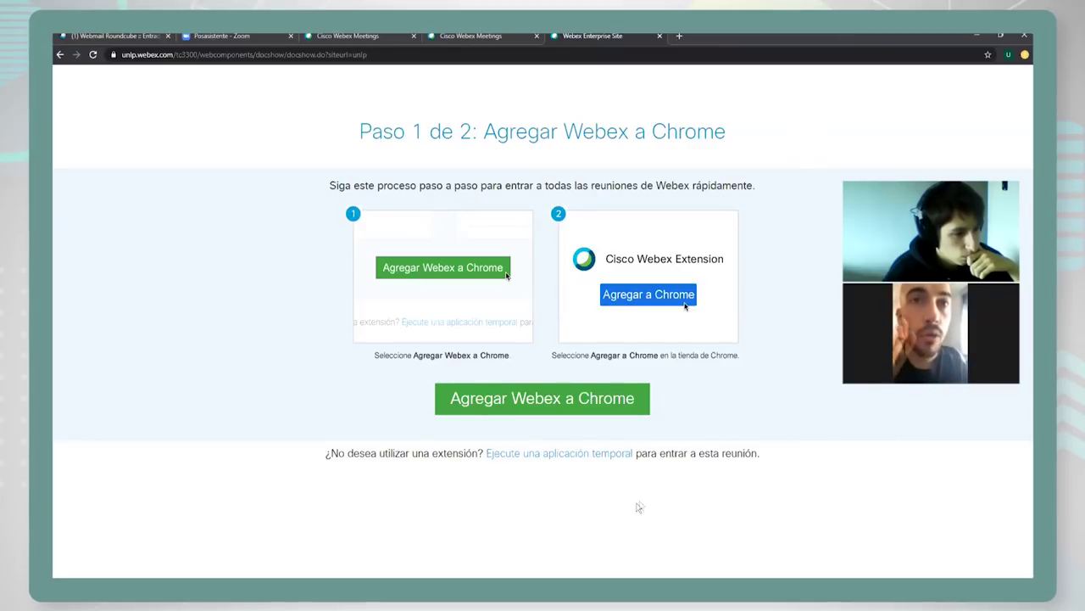
pyautogui.moveTo(557, 576)
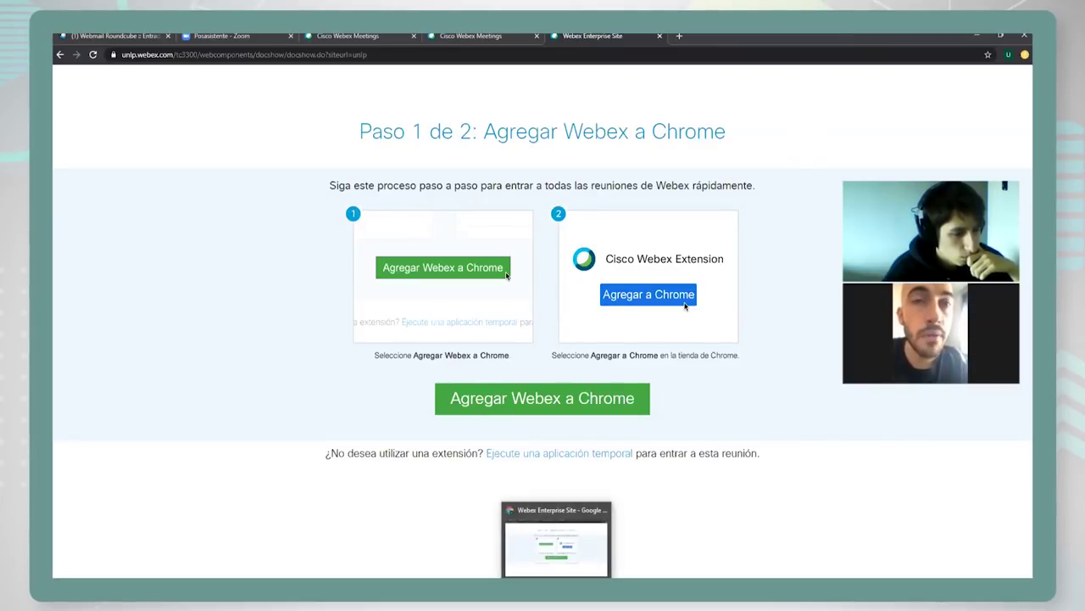
pyautogui.click(515, 399)
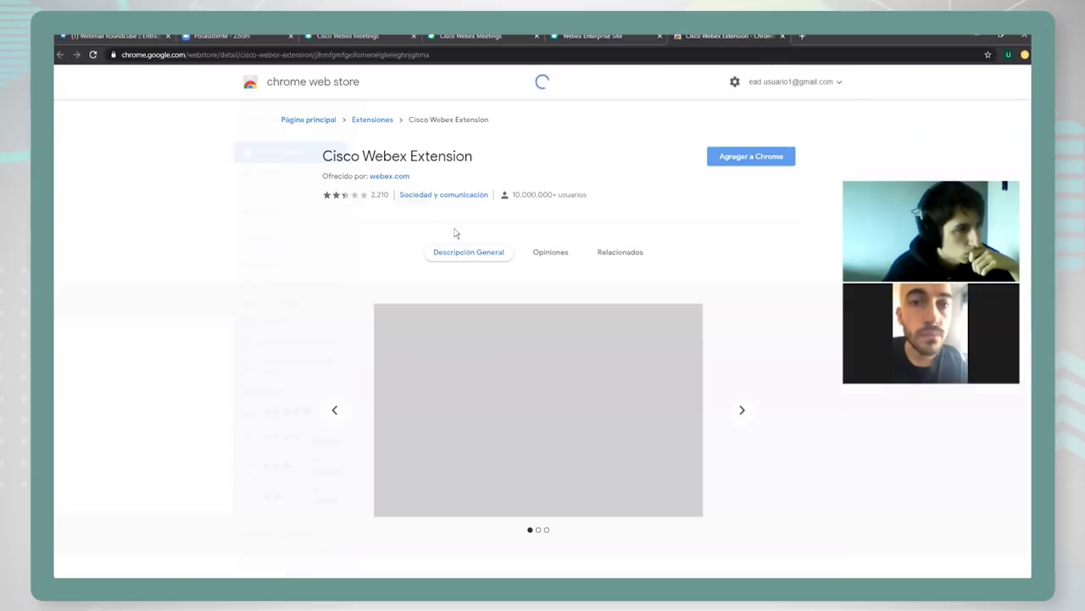
pyautogui.click(743, 158)
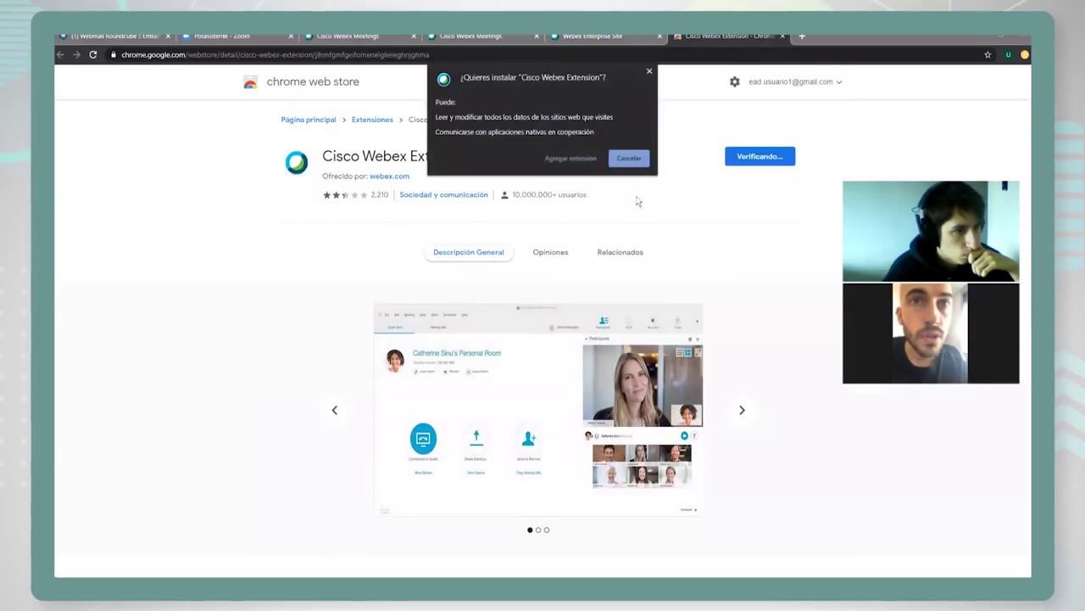
pyautogui.click(560, 158)
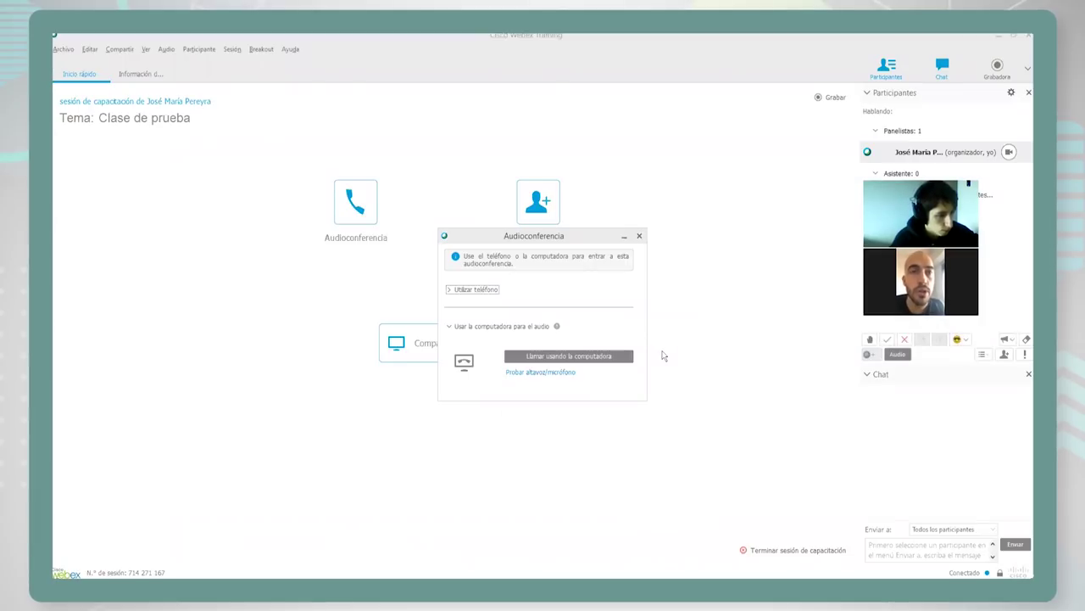
# Step: Check the speaker and microphone devices, keeping the Samson C01U Pro Mic speakers, and connect to the audio conference using the computer
pyautogui.click(530, 374)
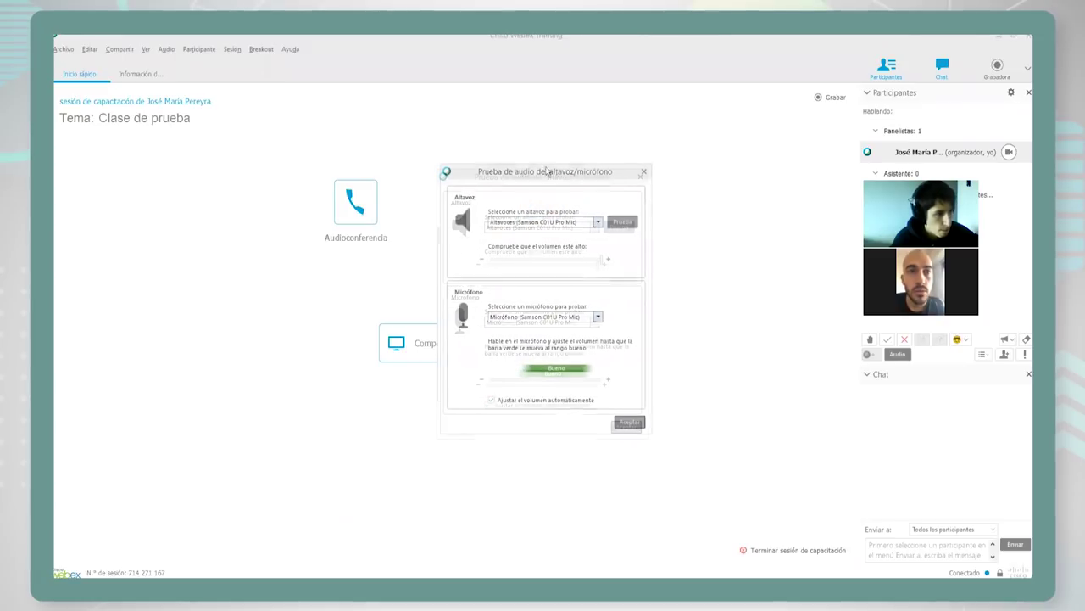
pyautogui.click(597, 223)
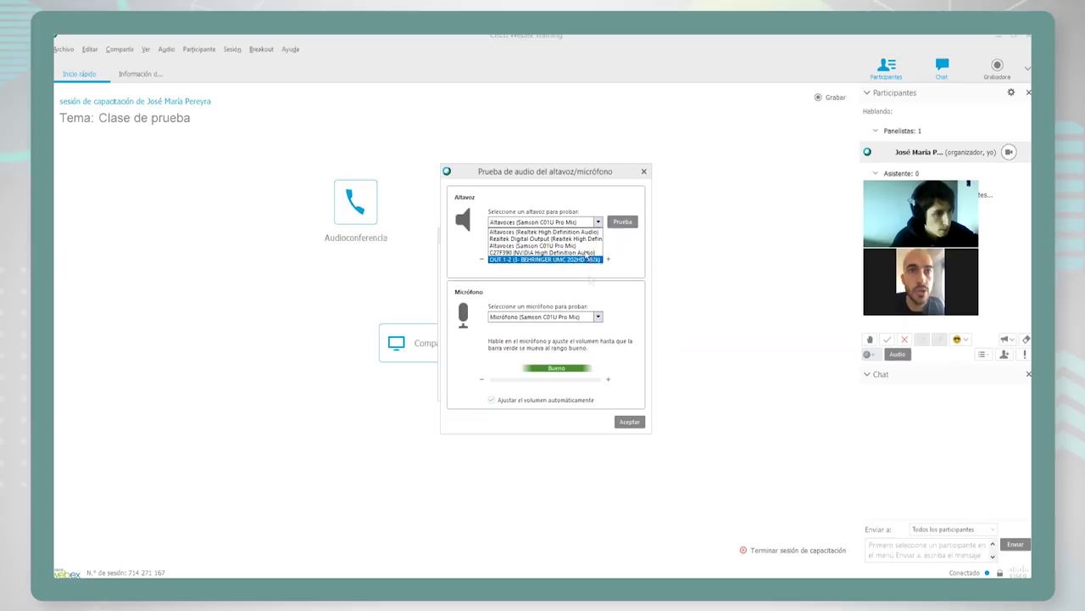
pyautogui.click(599, 222)
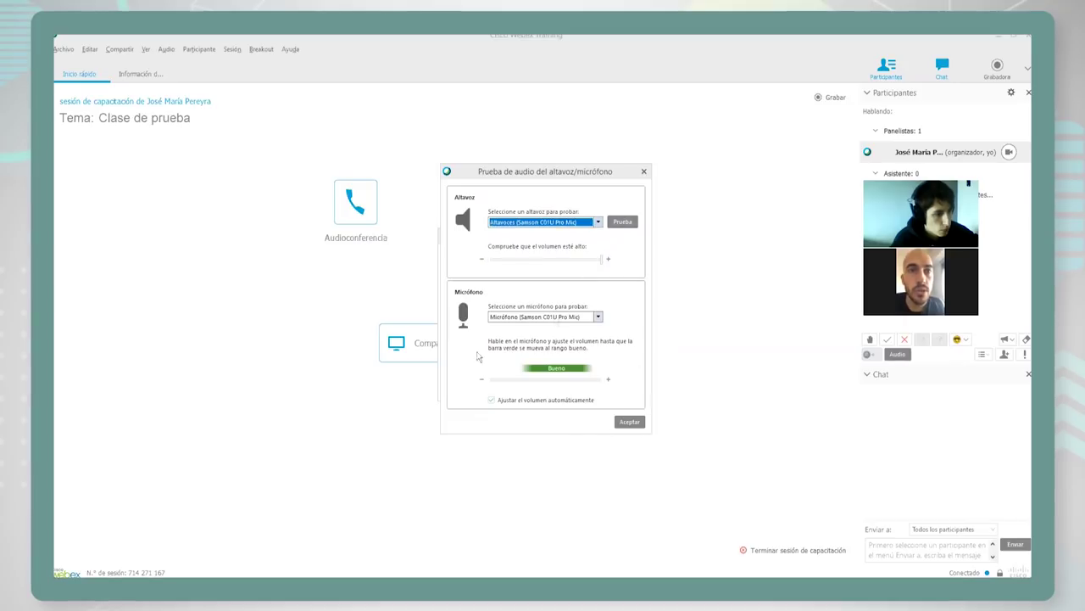
pyautogui.click(630, 423)
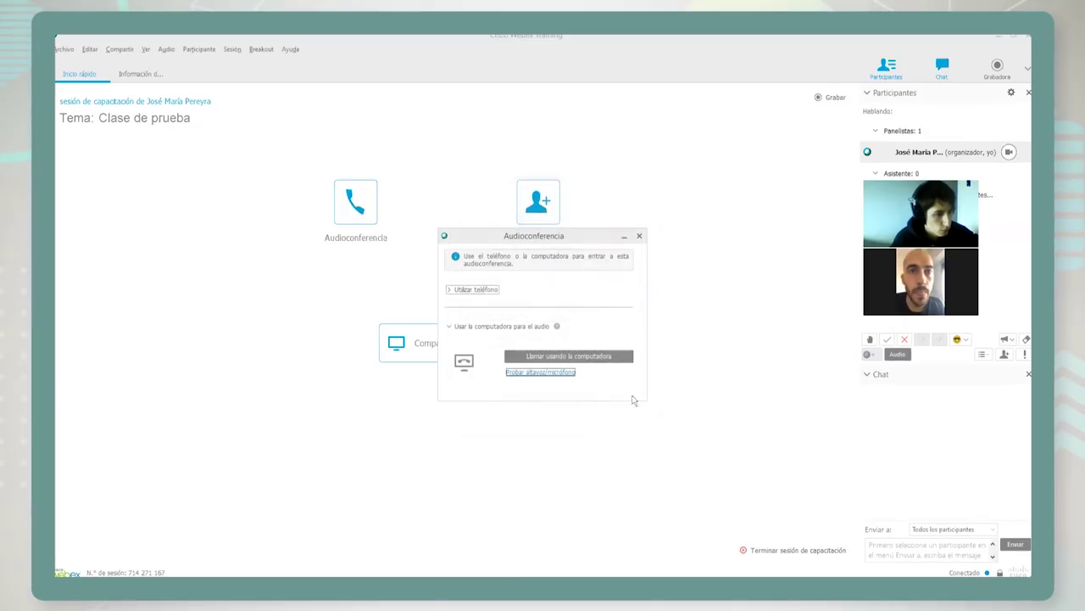
pyautogui.click(607, 357)
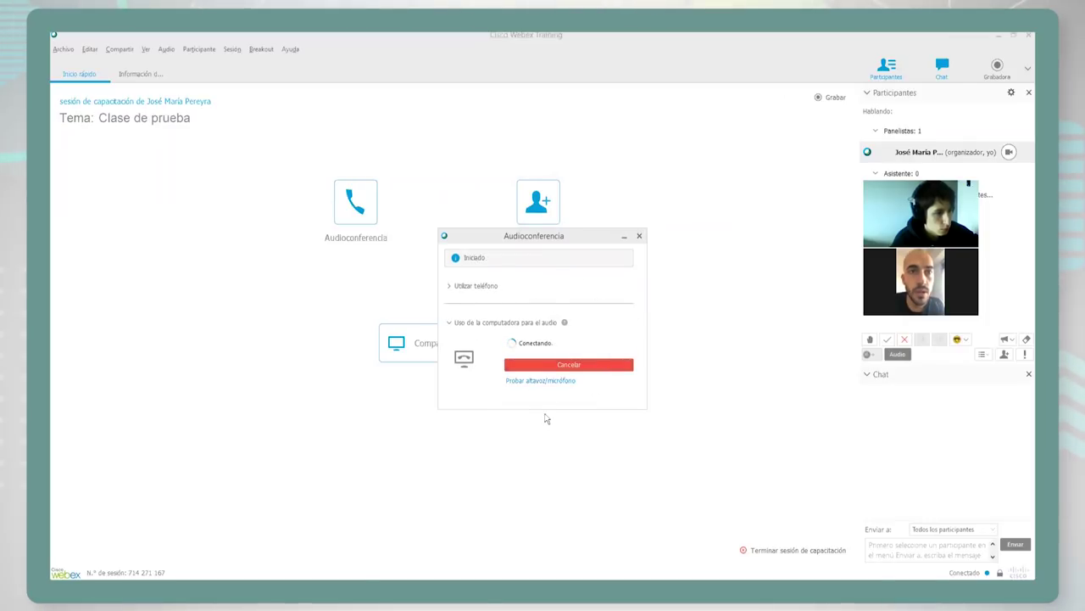
pyautogui.click(670, 295)
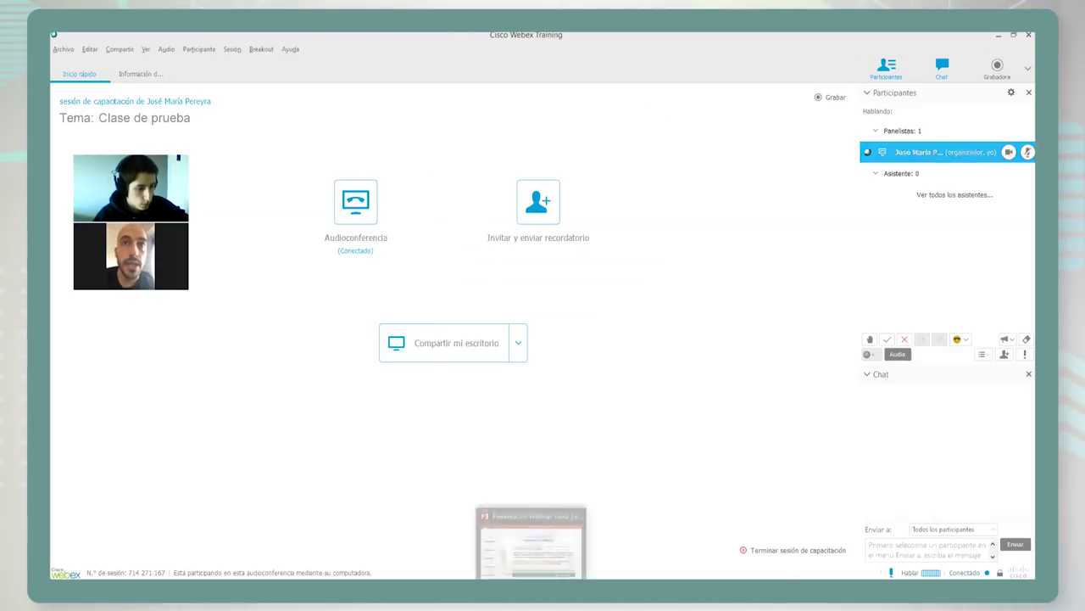
# Step: Switch to the PowerPoint presentation and show its slides from "Ingresando a WebEx" through "Recomendaciones"
pyautogui.click(534, 540)
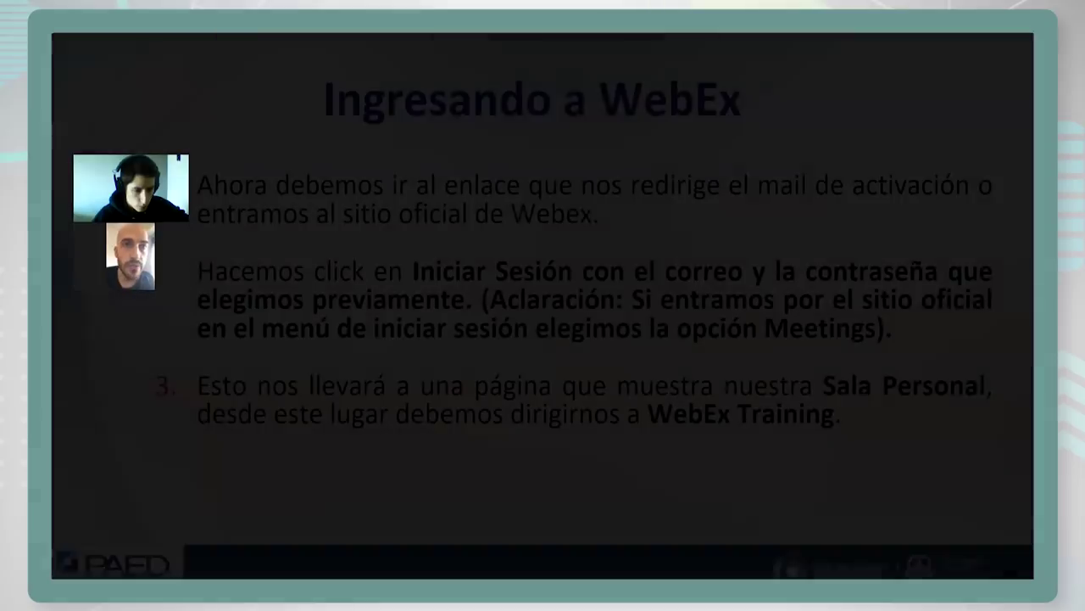
pyautogui.click(920, 574)
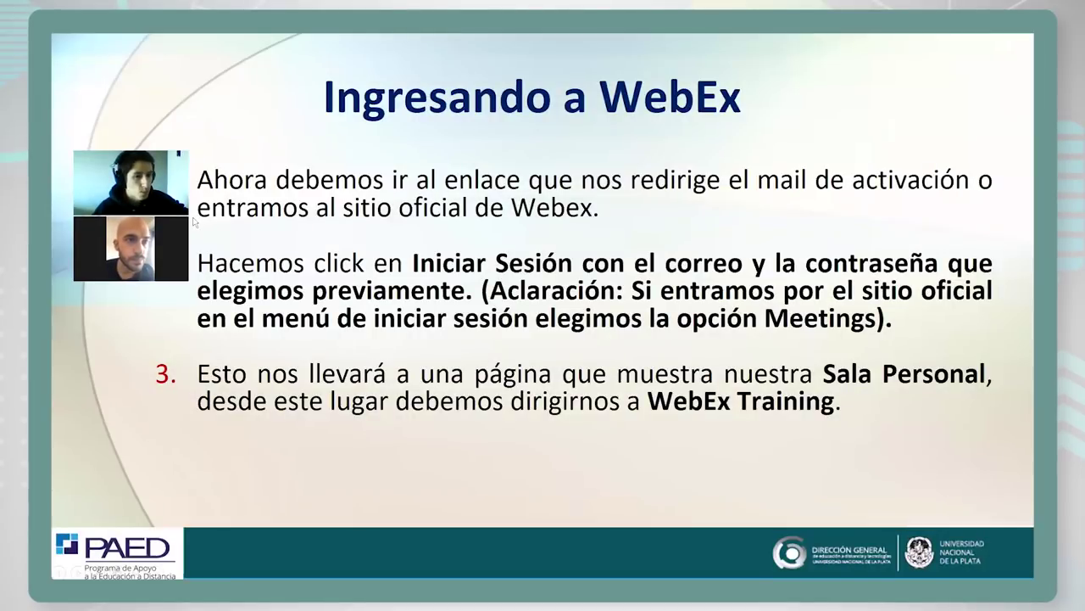
pyautogui.click(803, 450)
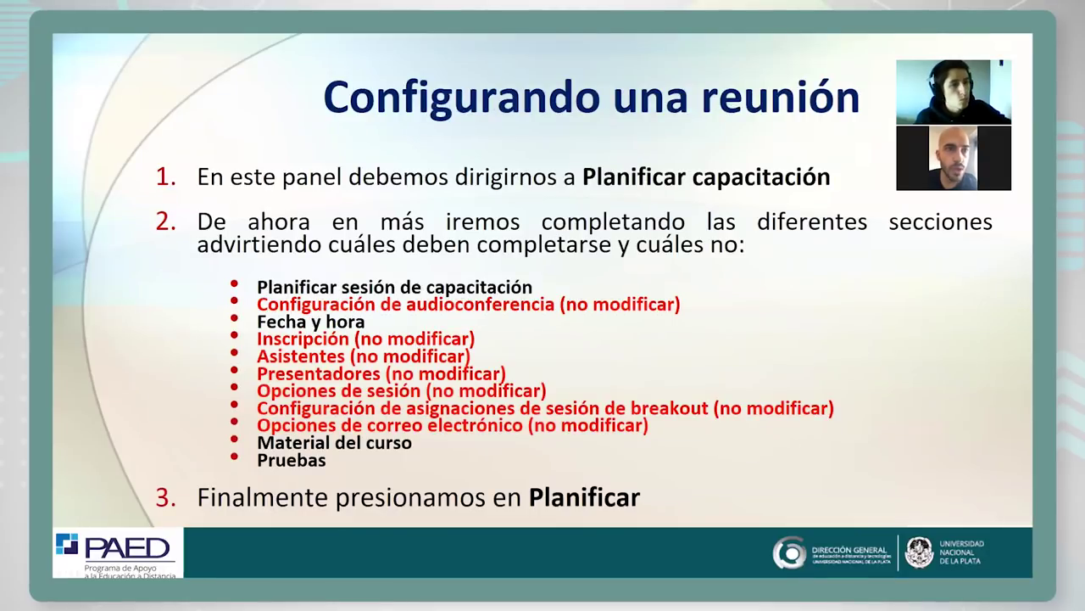
pyautogui.press('Right')
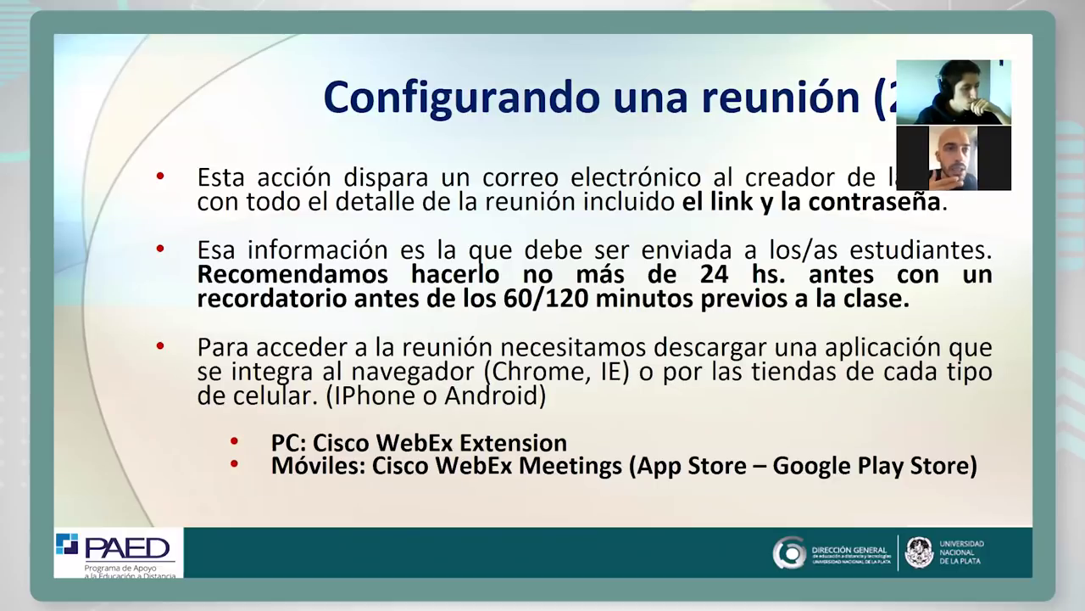
pyautogui.press('Right')
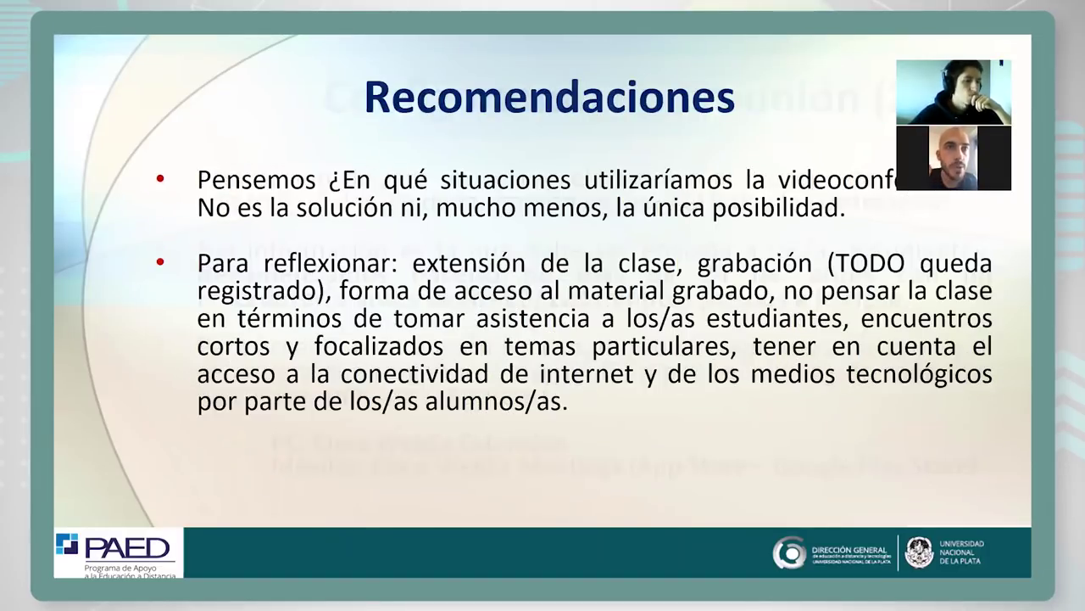